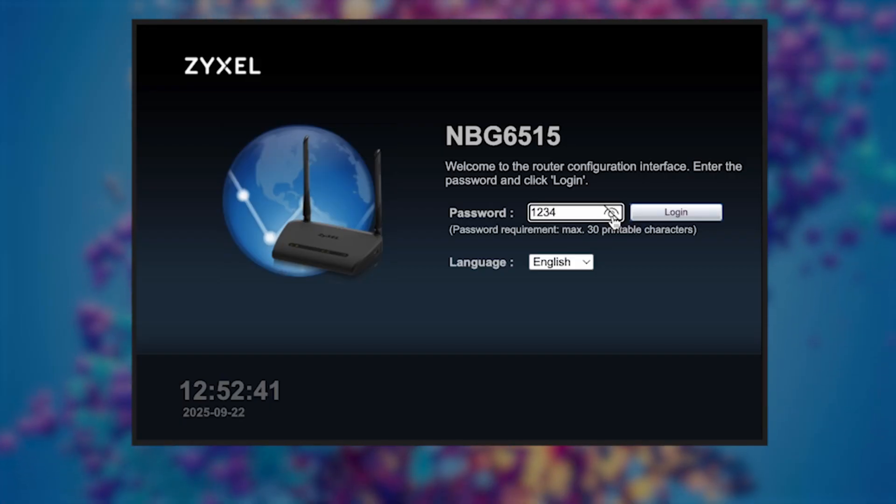
Step: Reveal the typed default password on the login page and log in to the router
left_click(612, 214)
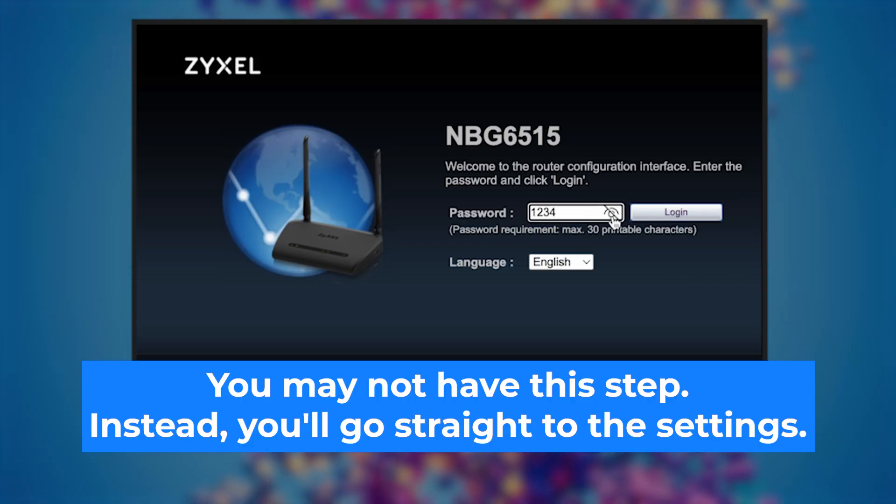
left_click(663, 216)
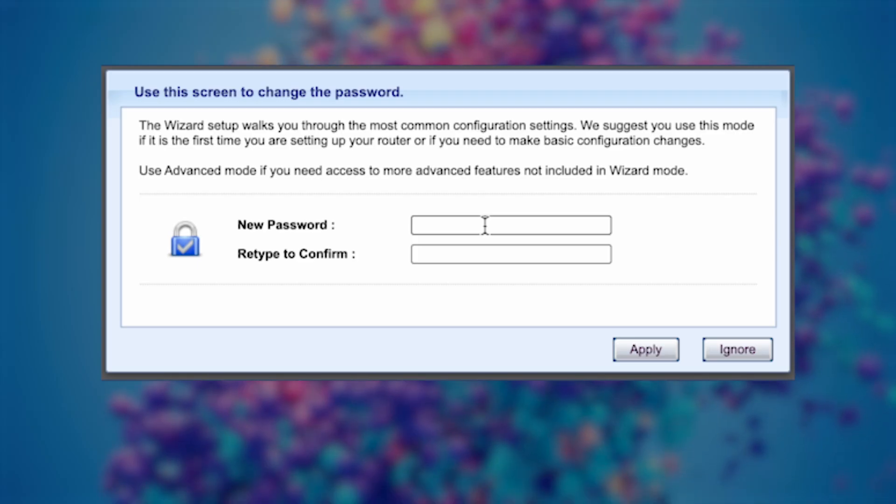
Step: Enter and confirm the new admin password, check it visibly, and apply it
left_click(485, 225)
type("********")
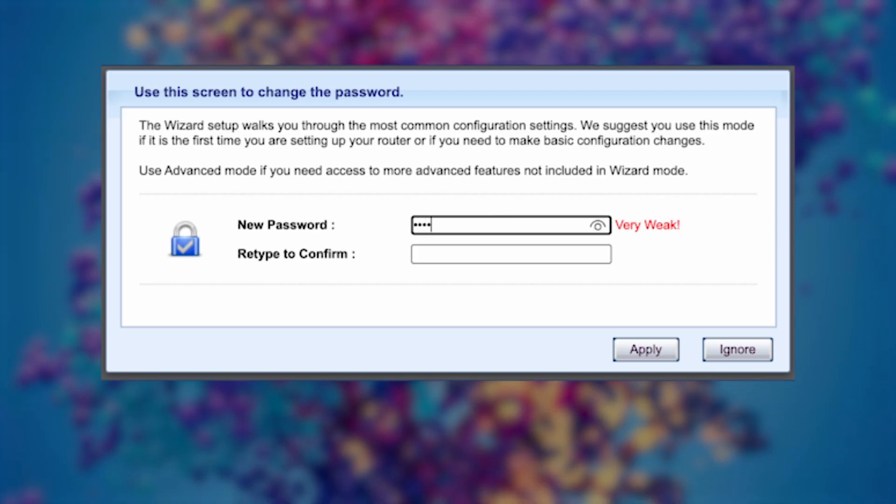
type("*")
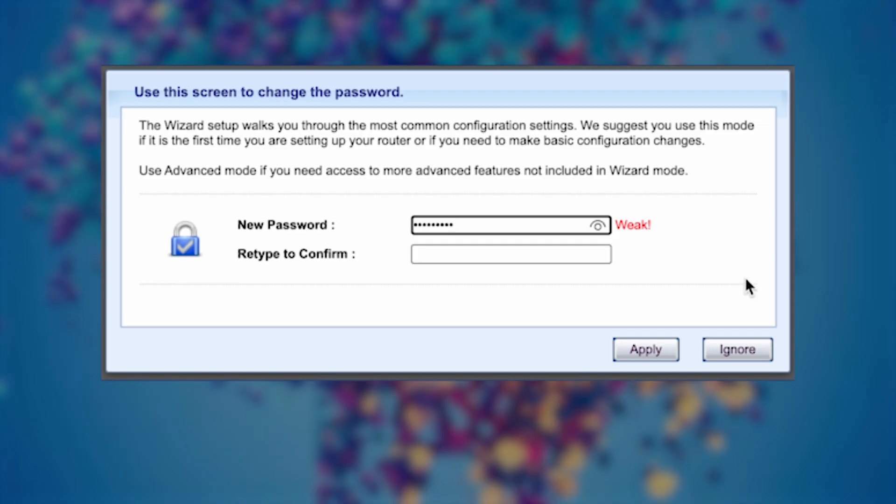
left_click(563, 259)
type("*")
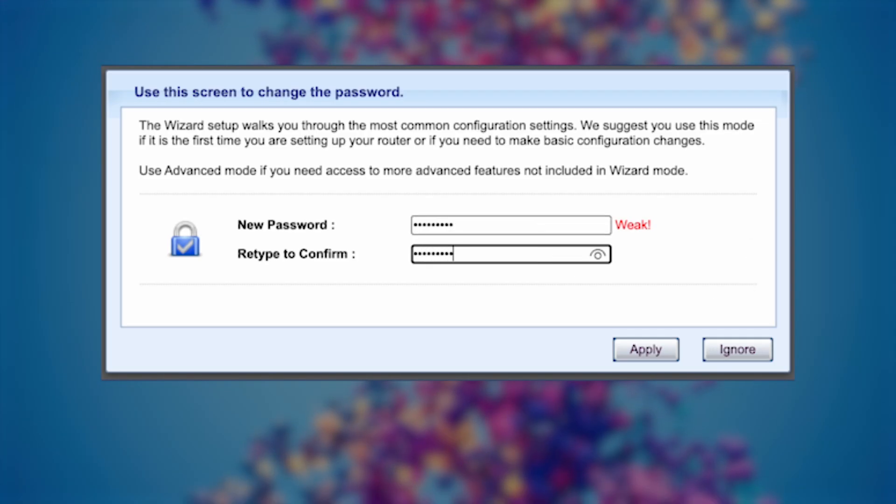
left_click(597, 255)
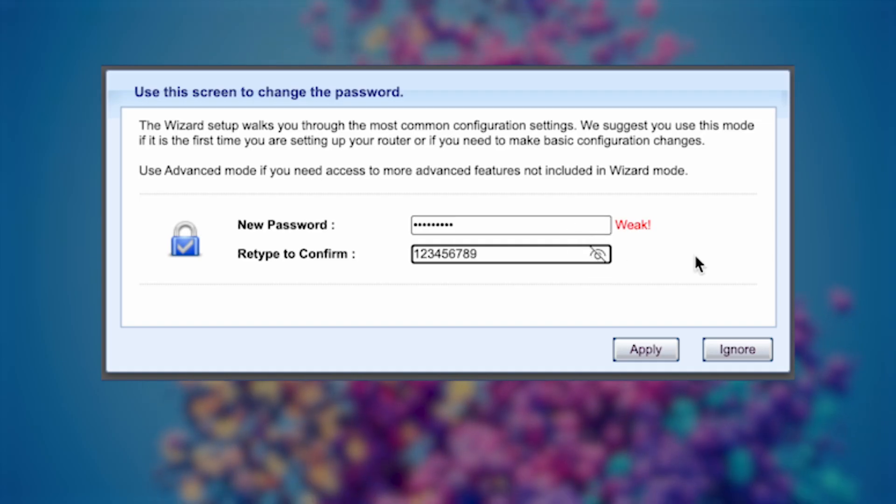
left_click(632, 354)
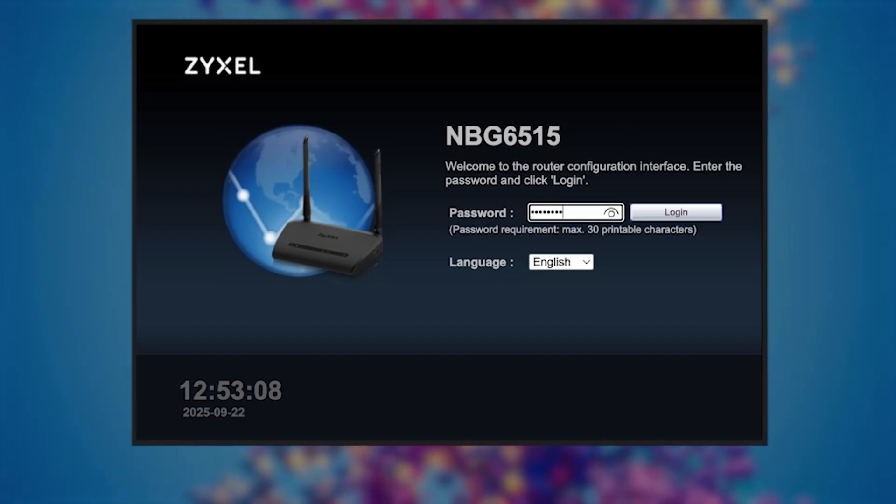
Step: Verify the new admin password on the login page and sign in
left_click(611, 213)
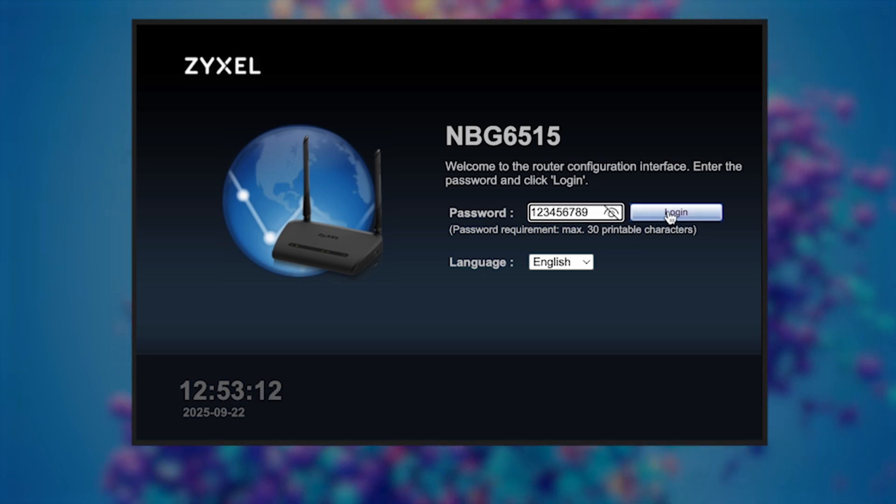
left_click(671, 218)
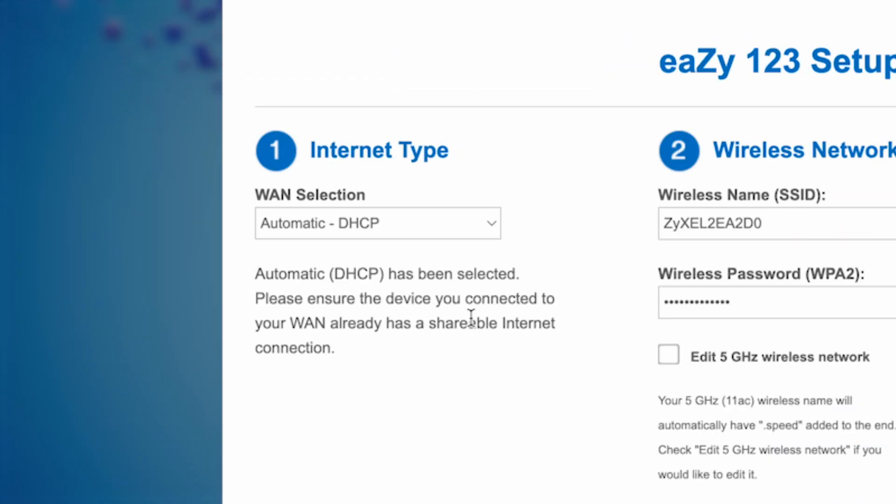
left_click(489, 225)
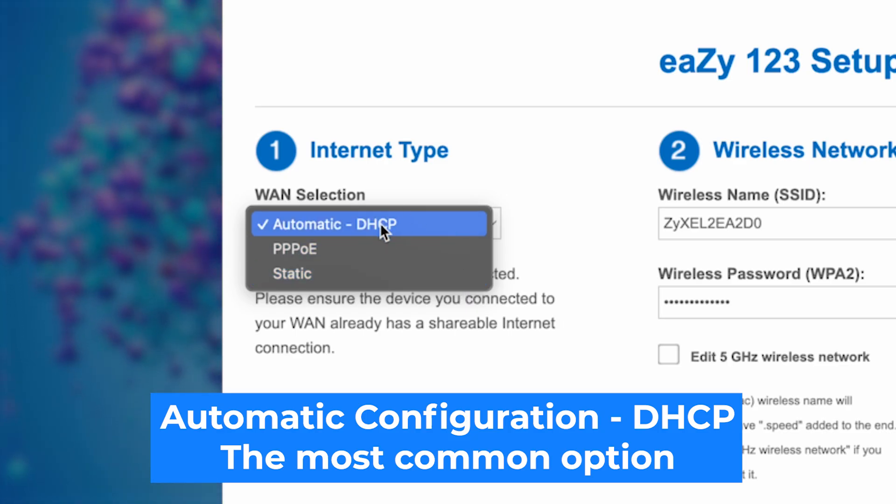
left_click(380, 224)
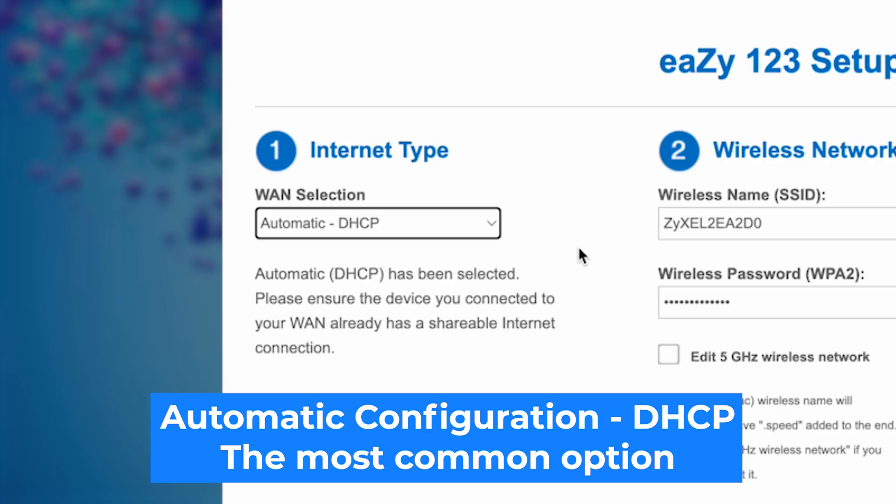
left_click(579, 247)
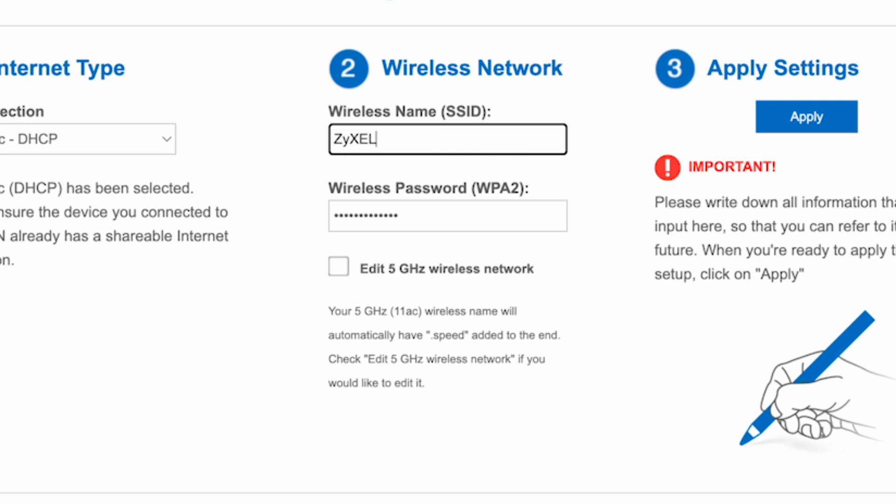
Step: Finish the 2.4 GHz Wi-Fi name, enter its password, and enable separate 5 GHz network settings
left_click(595, 360)
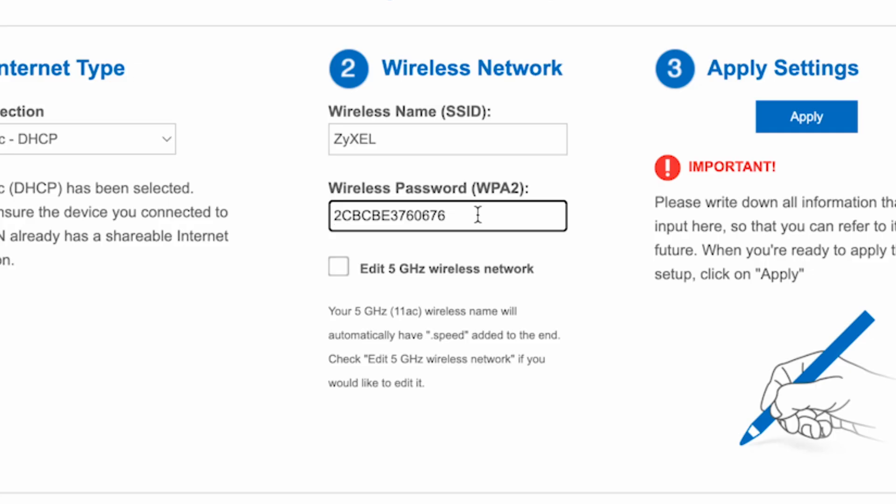
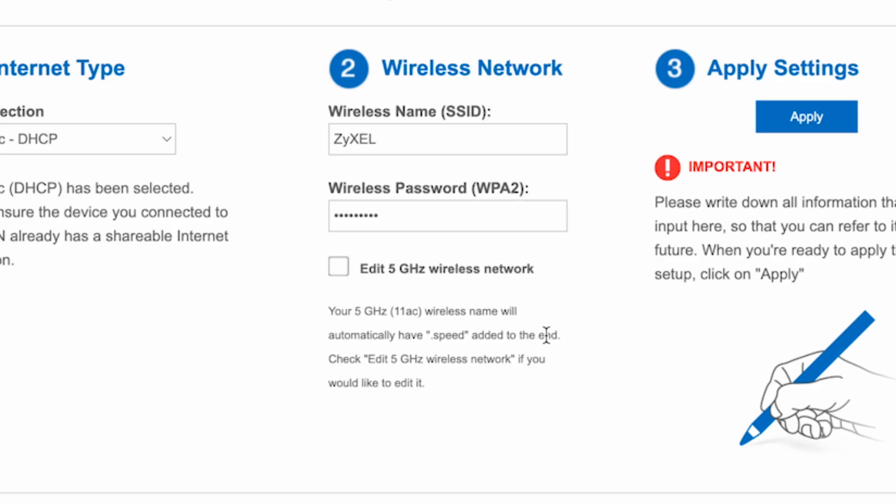
left_click(348, 274)
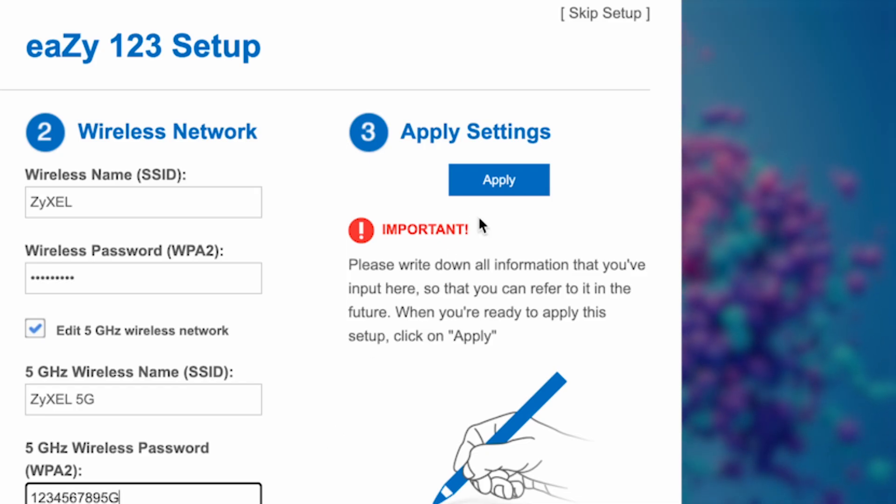
Step: Apply the eaZy 123 Setup settings for the ZyXEL and ZyXEL 5G networks
left_click(541, 177)
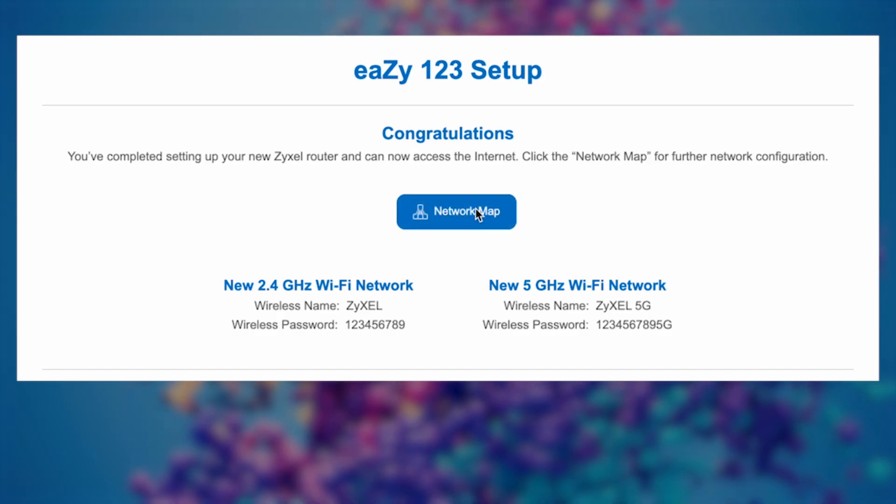
Step: Open the Network Map dashboard from the Congratulations page
left_click(475, 214)
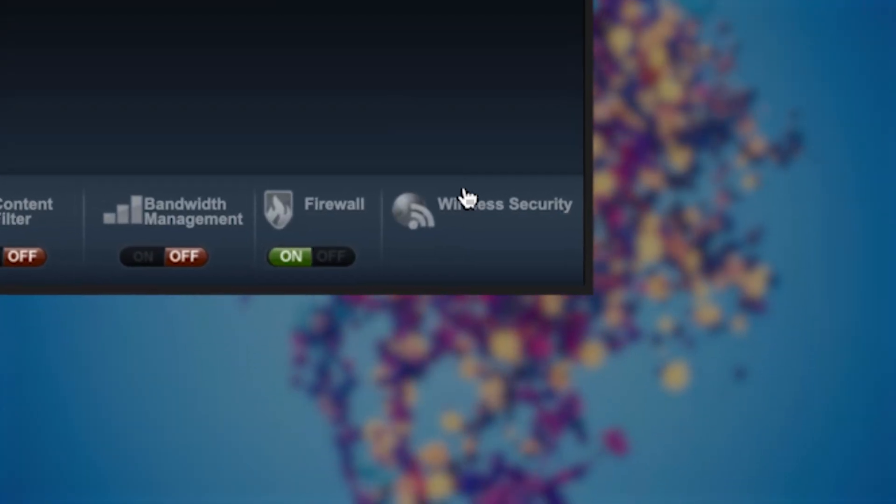
left_click(469, 202)
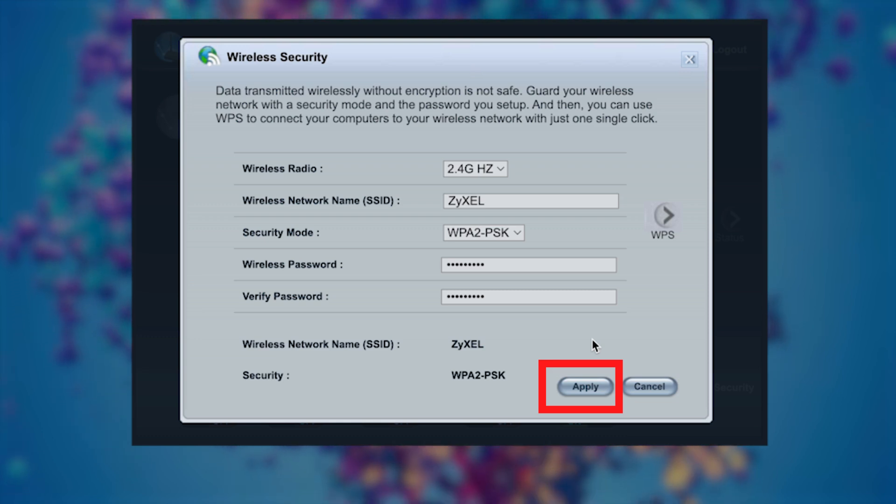
left_click(600, 387)
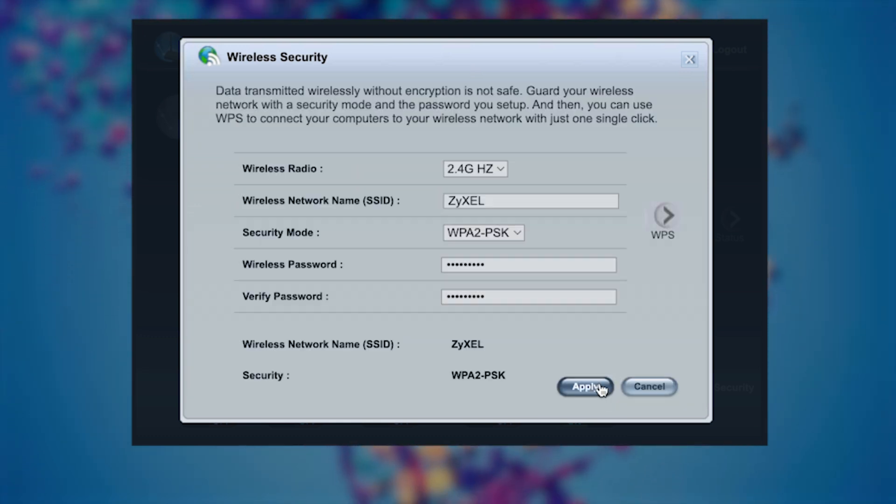
left_click(497, 171)
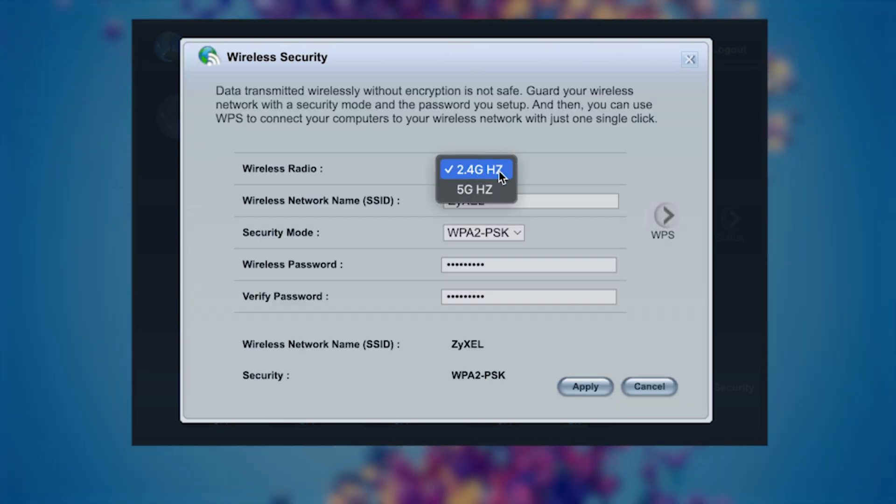
left_click(492, 189)
left_click(504, 169)
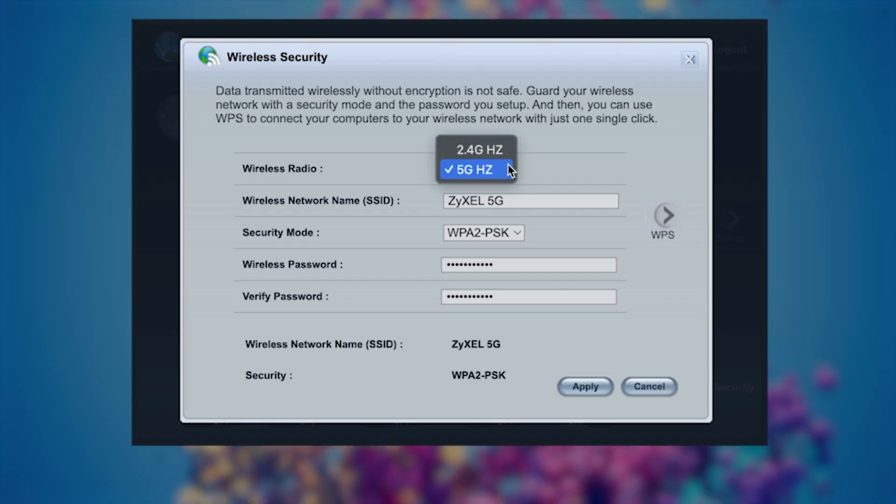
left_click(502, 151)
left_click(499, 201)
left_click(504, 299)
left_click(616, 310)
left_click(687, 62)
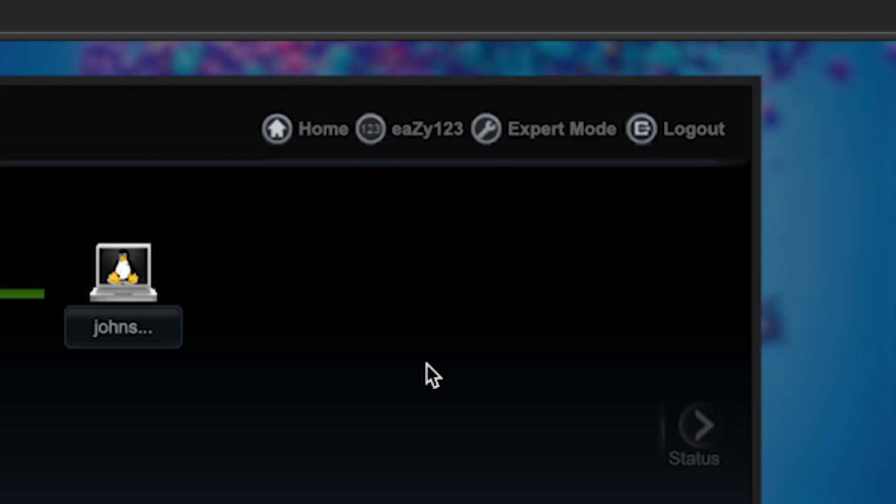
Step: Restart the router from Expert Mode's Maintenance > Restart page and confirm with OK
left_click(532, 140)
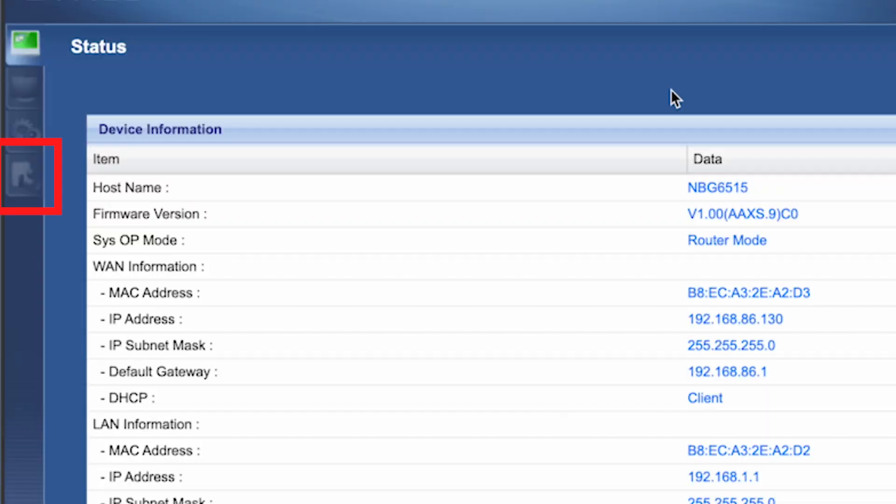
left_click(20, 176)
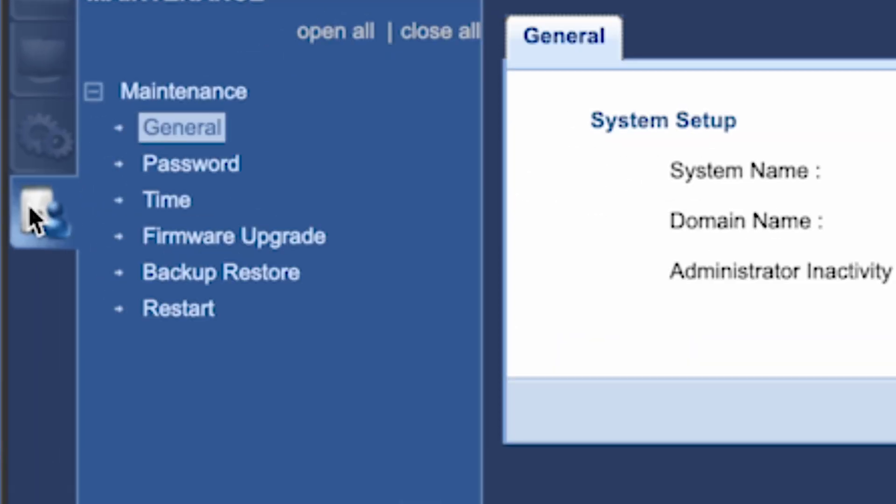
left_click(175, 312)
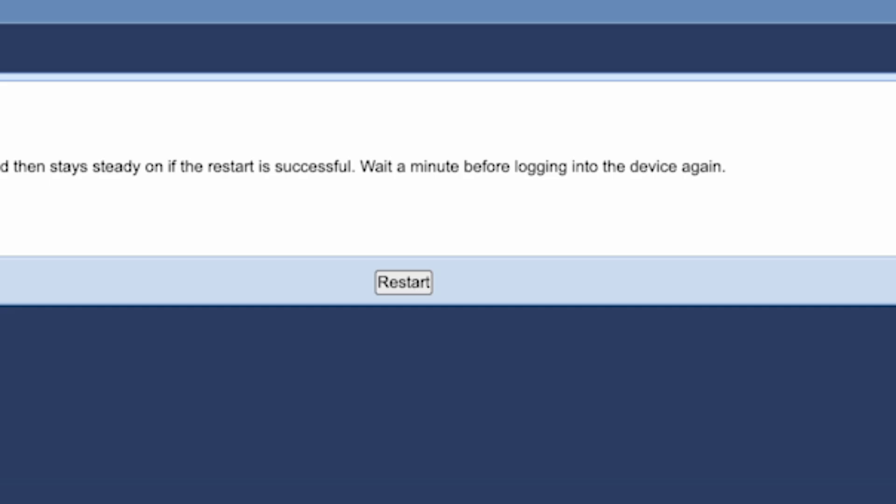
left_click(412, 286)
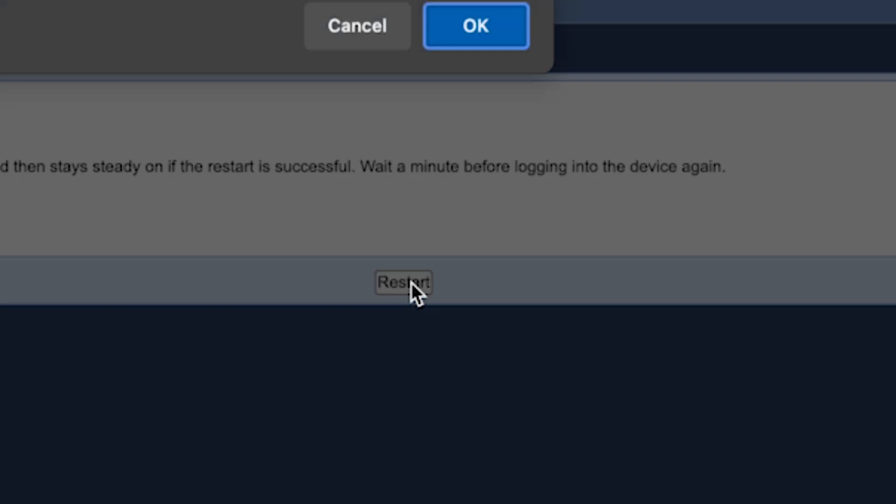
left_click(638, 149)
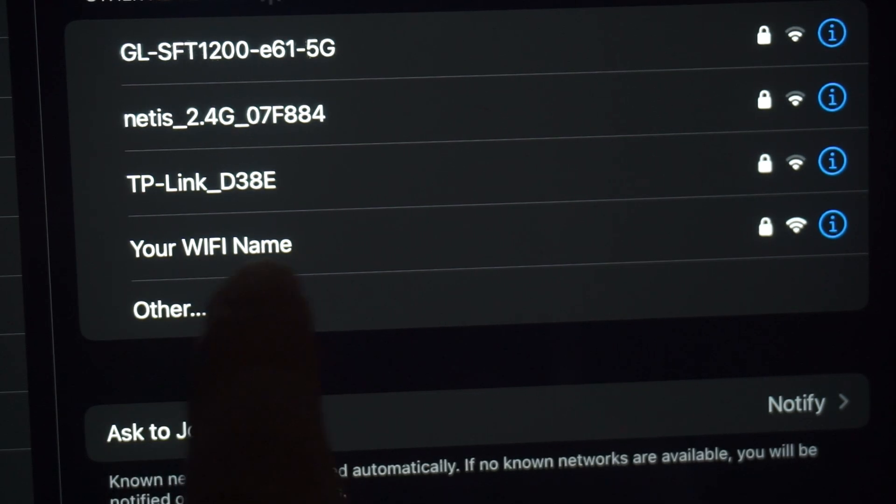
Step: Join the 'Your WIFI Name' network and reload the router's web page
left_click(287, 236)
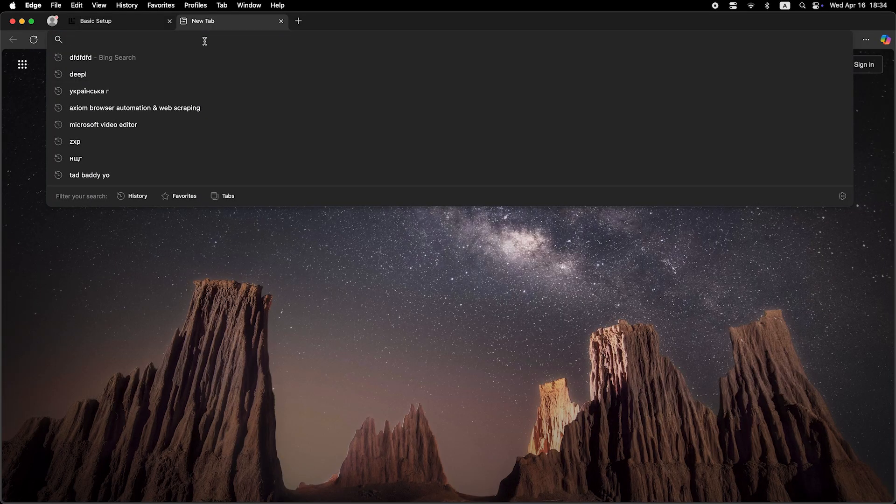
key("Return")
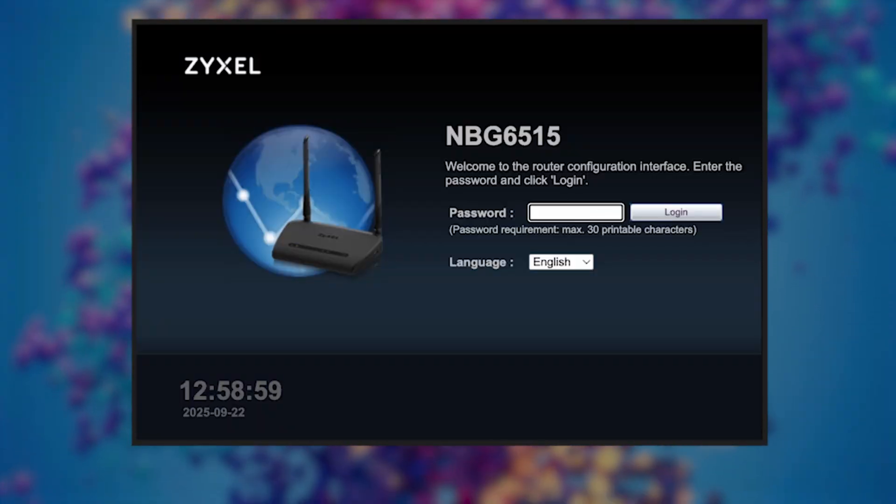
Step: Log in with the admin password and open the Expert Mode Status page
type("******")
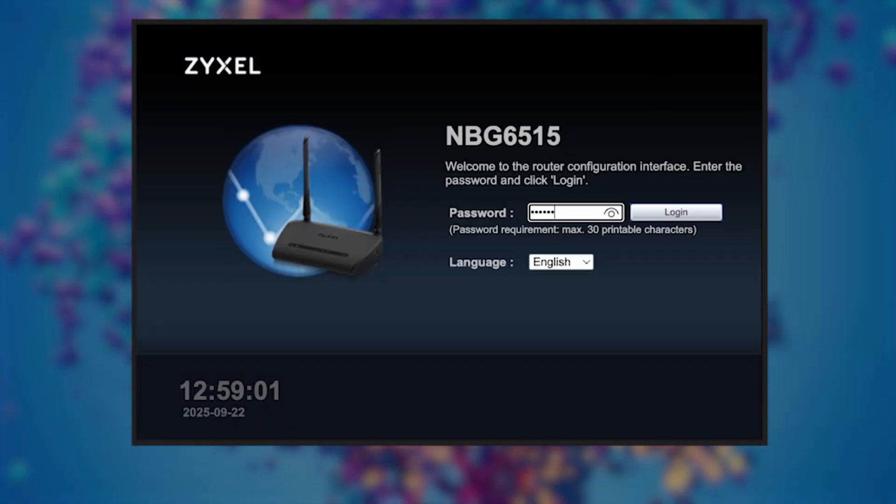
left_click(687, 213)
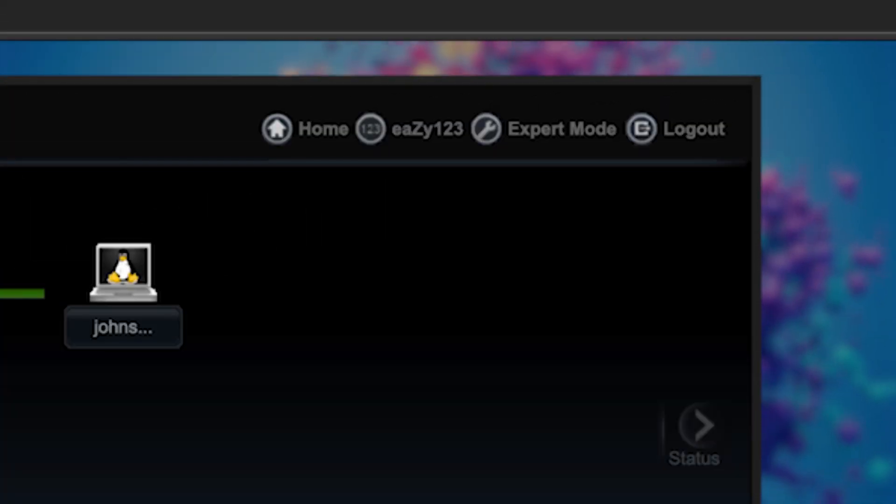
left_click(568, 126)
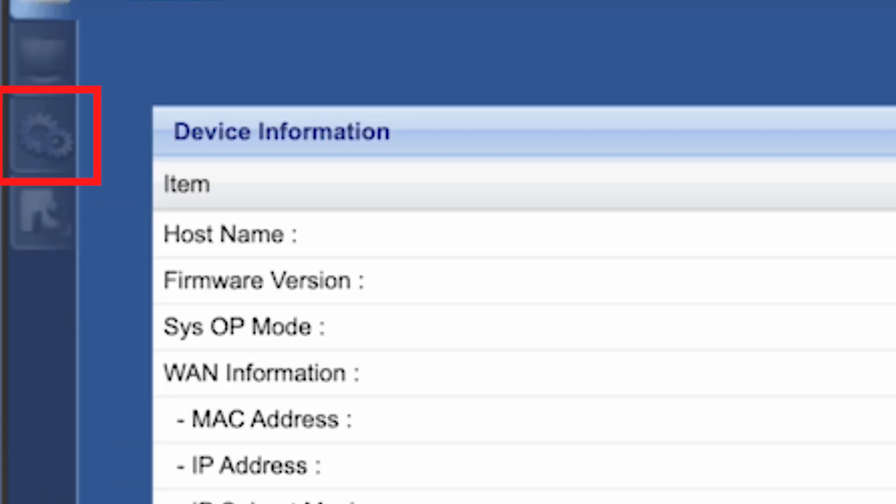
Step: Set Network > WAN to clone the computer's MAC address and apply it
left_click(66, 142)
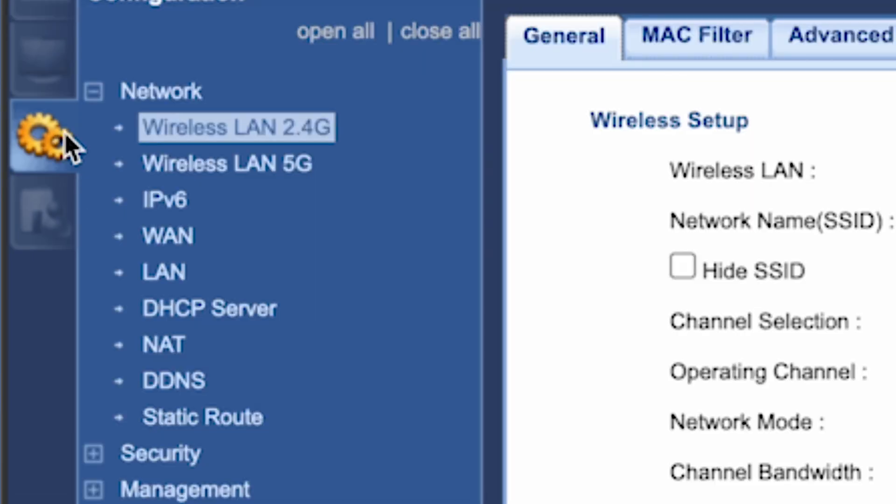
left_click(173, 238)
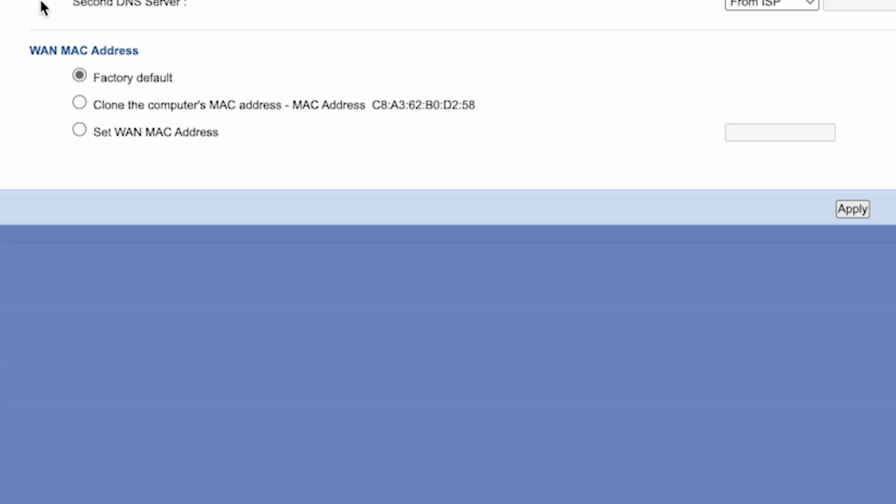
left_click(80, 103)
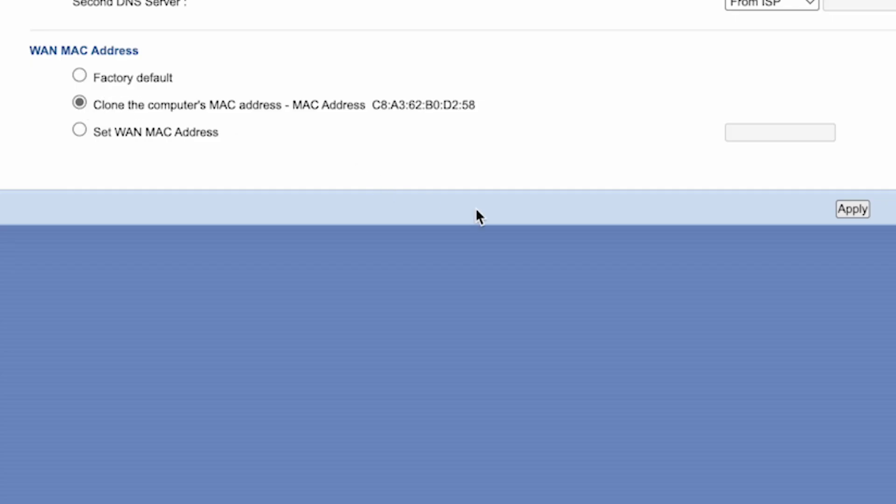
left_click(862, 214)
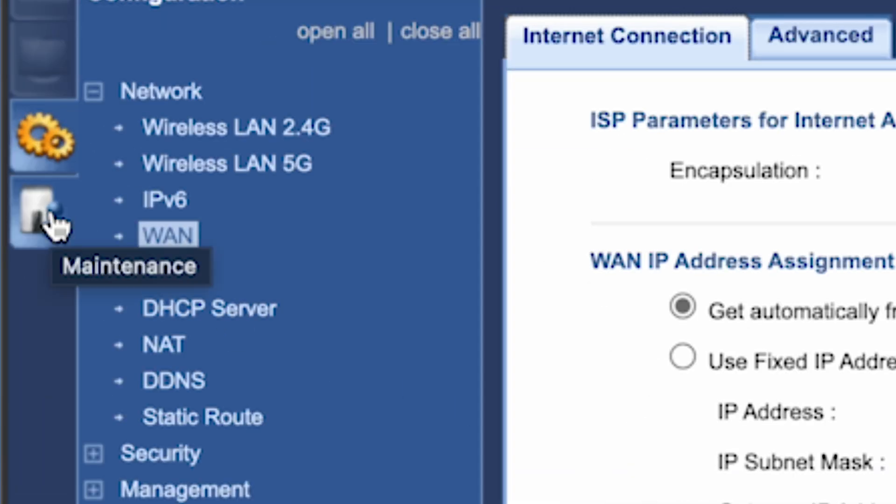
Step: Check online for the latest firmware under Maintenance > Firmware Upgrade
left_click(55, 224)
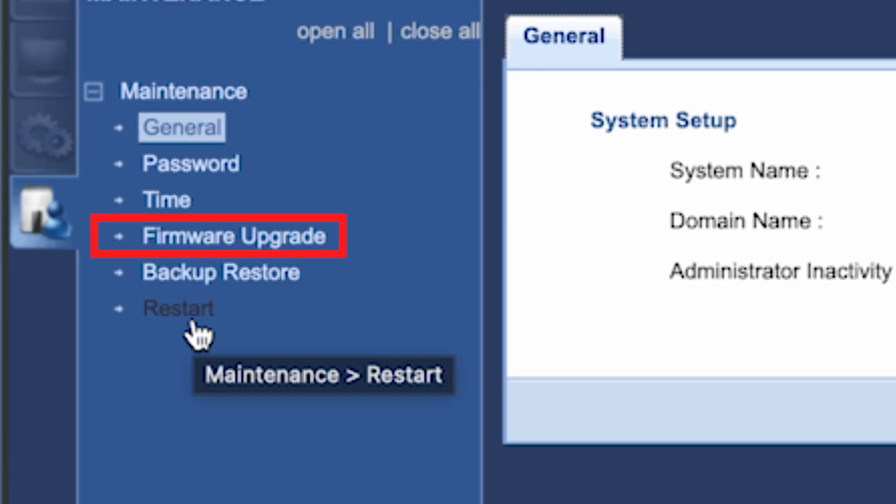
left_click(216, 248)
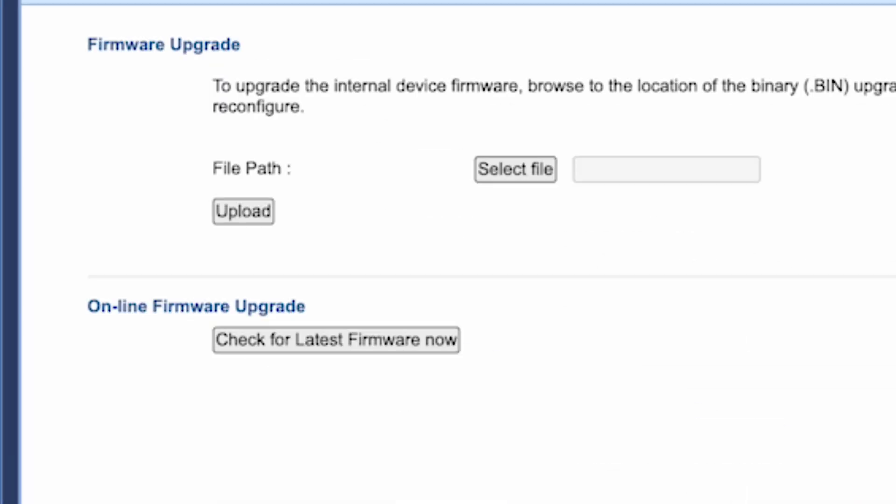
left_click(274, 345)
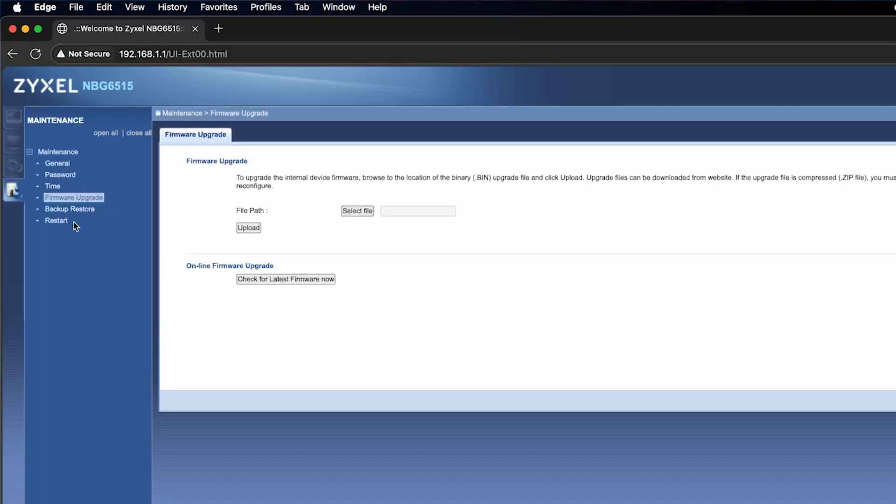
Step: Restart the router from Maintenance > Restart and reload the router's web page
left_click(56, 221)
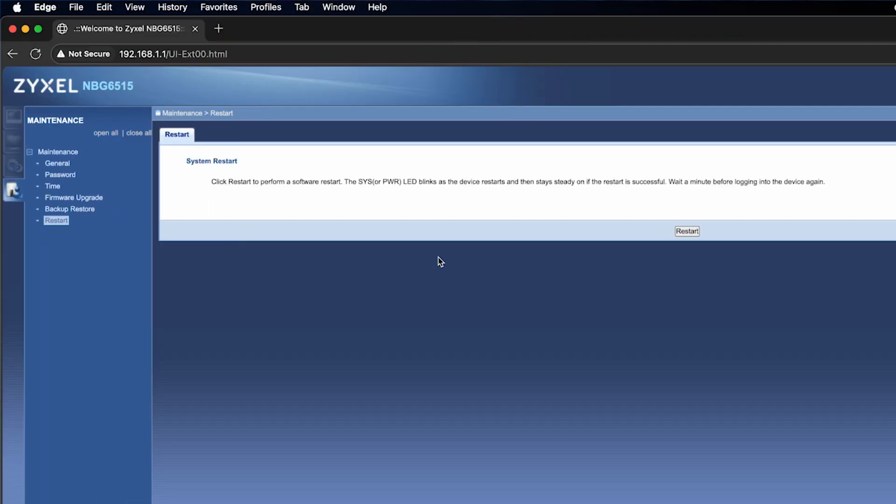
left_click(691, 232)
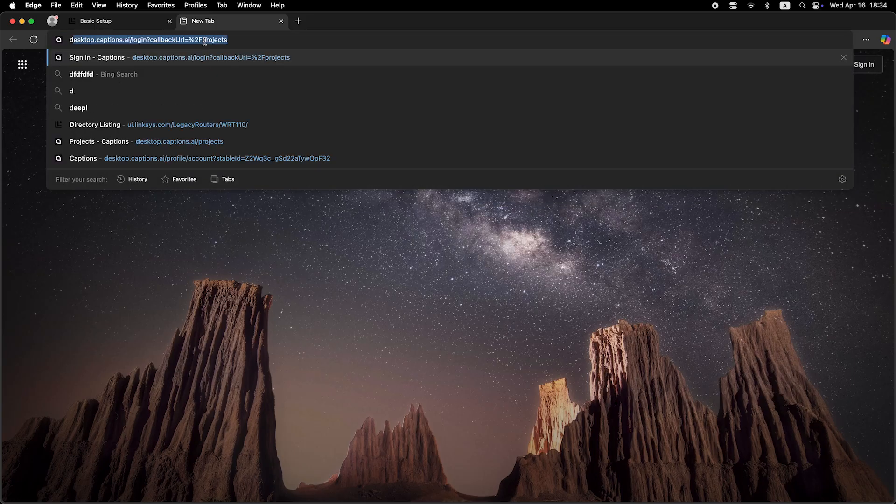
key("Return")
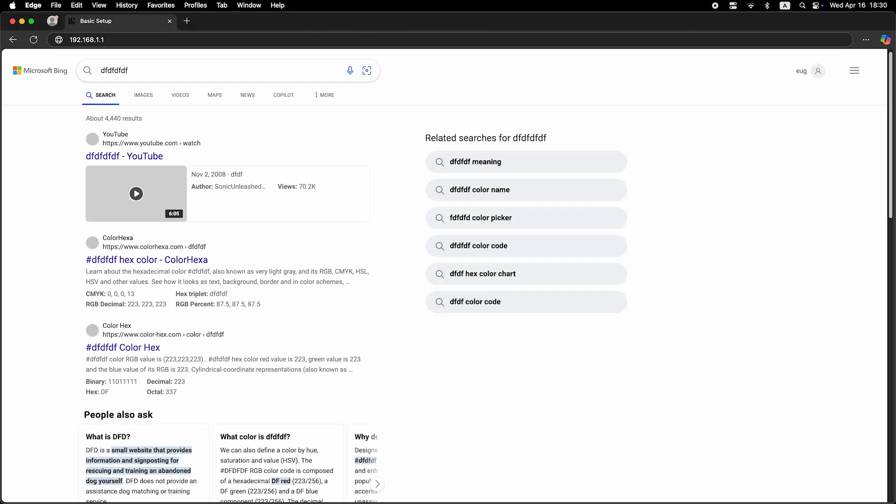